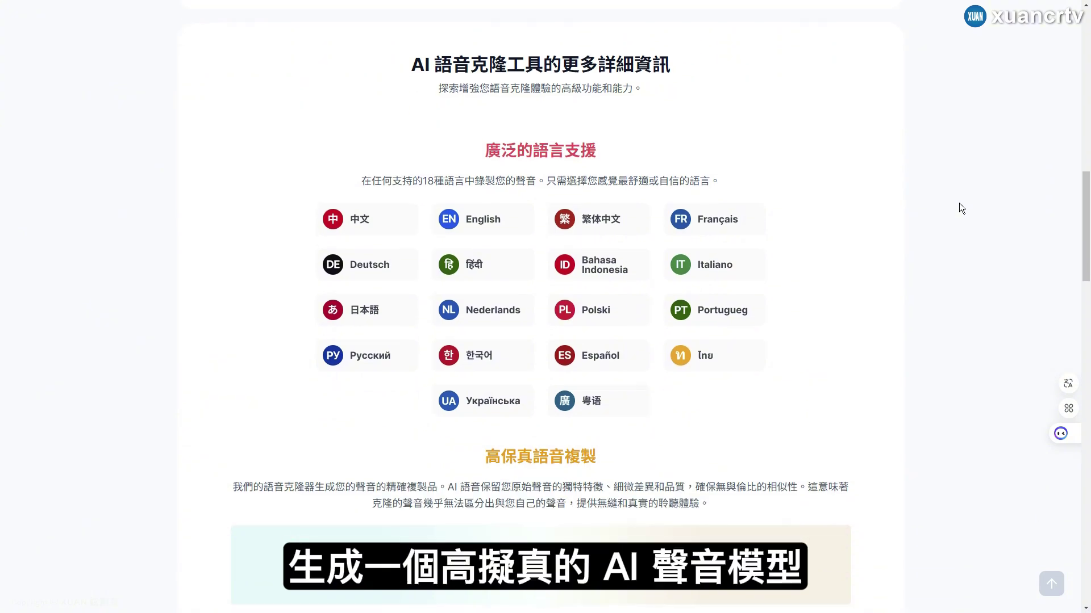
- Examine the voice cloning page's feature sections and expand all four answers in the voice generator FAQ
scroll(960, 202, down, 5)
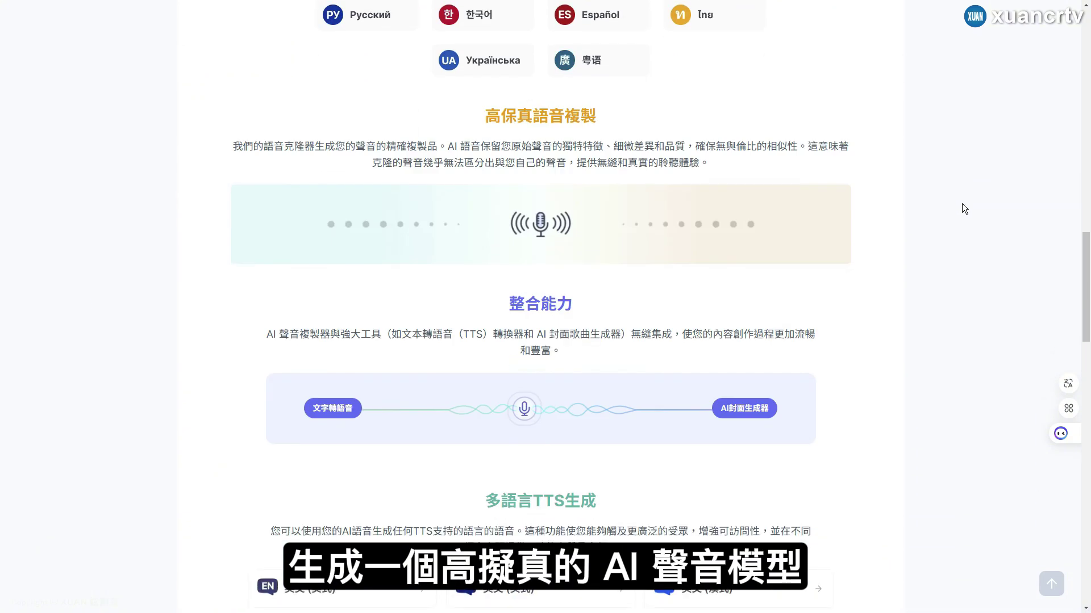
scroll(963, 203, down, 6)
scroll(962, 203, down, 8)
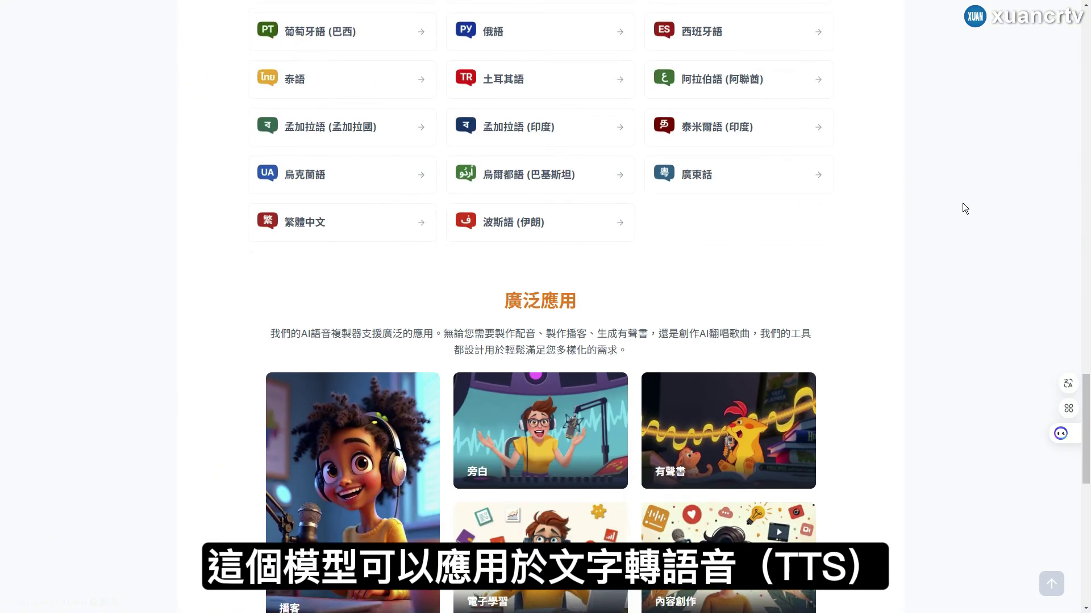
scroll(962, 203, down, 5)
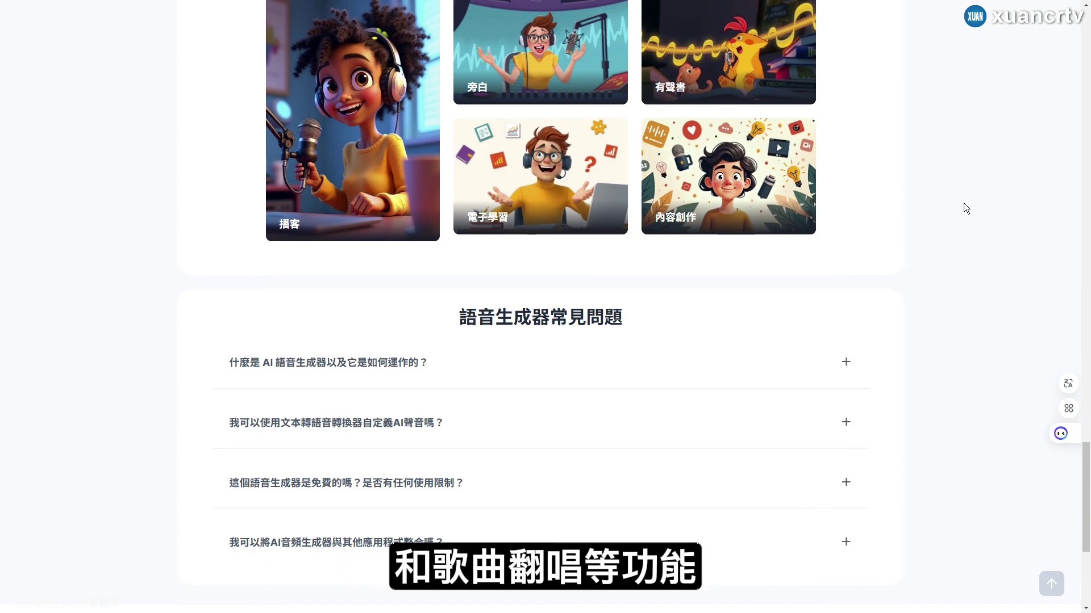
click(847, 180)
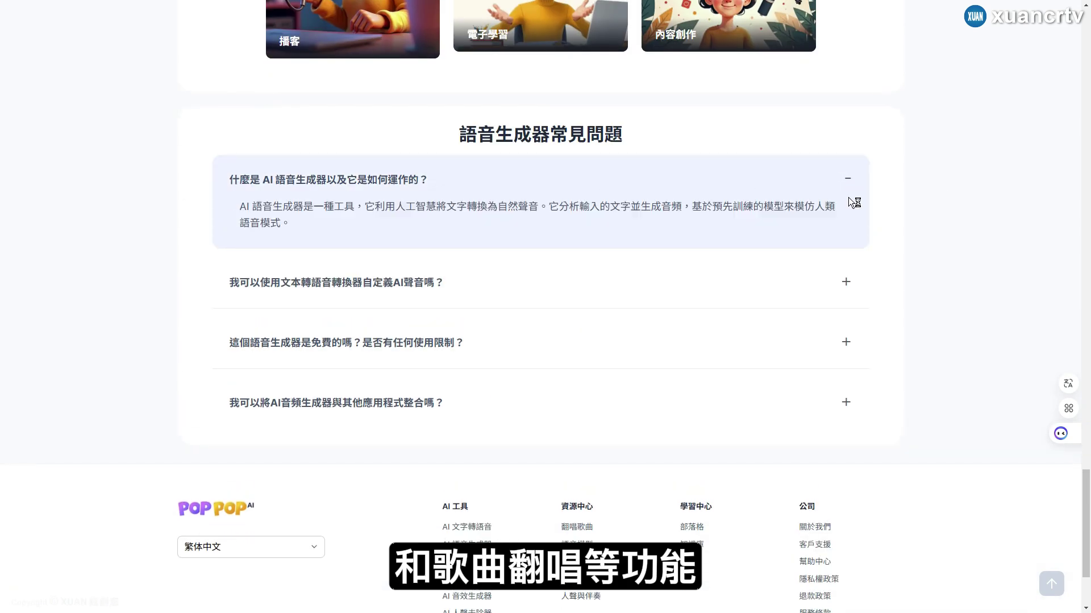
click(847, 281)
click(845, 370)
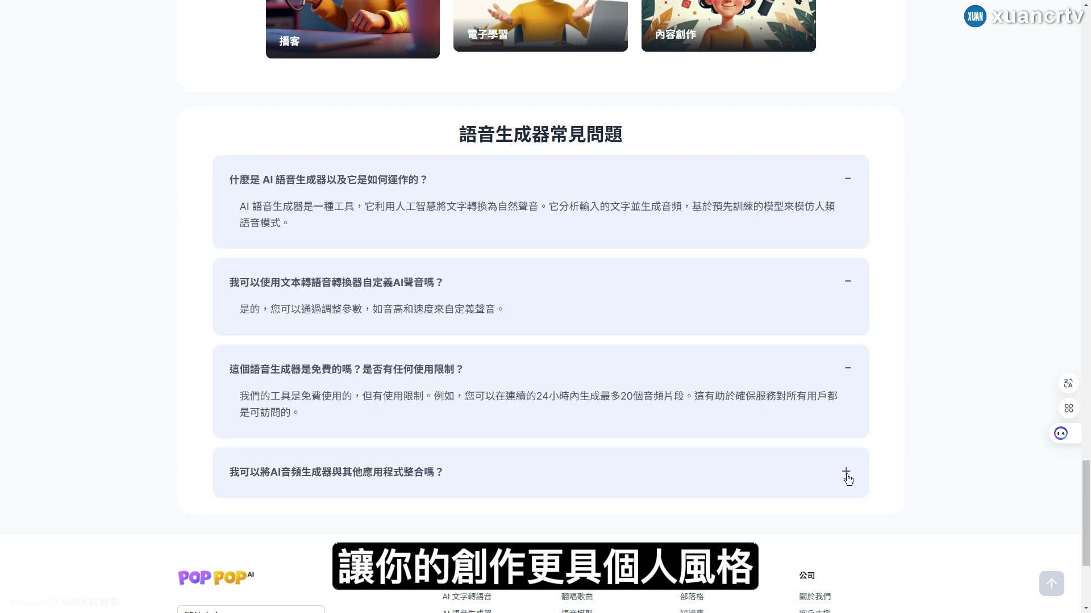
click(845, 472)
scroll(929, 427, down, 2)
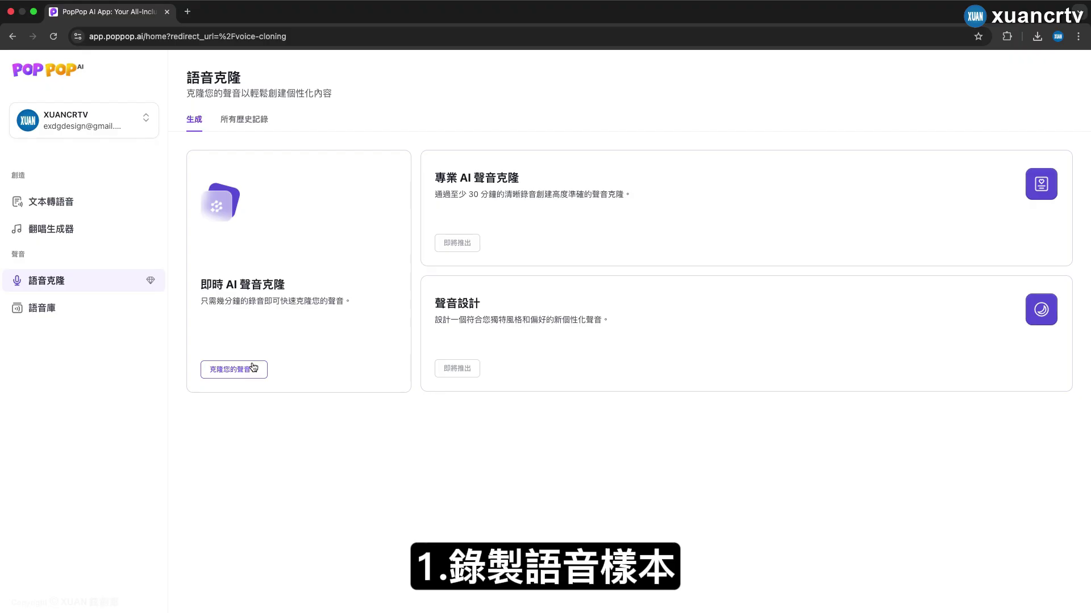
- Start an instant AI voice clone named xuanhan, with Traditional Chinese as the language and male as the gender
click(254, 367)
click(619, 309)
text(xuanhan)
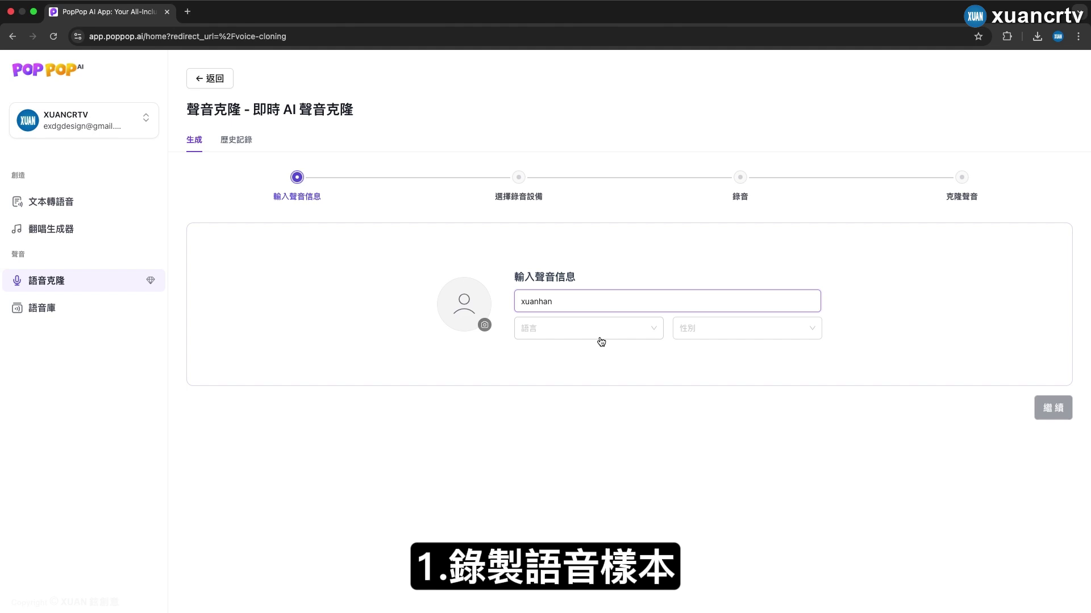
click(601, 340)
click(584, 449)
click(740, 326)
click(739, 353)
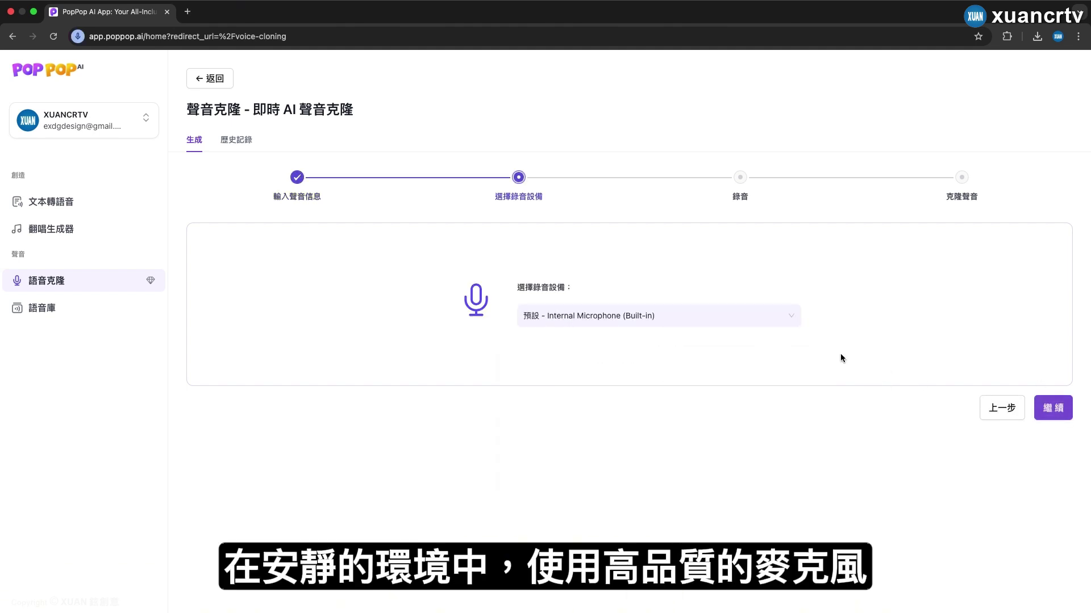
- Accept the default internal microphone and record the voice sample for the clone from the supplied passage
click(1053, 407)
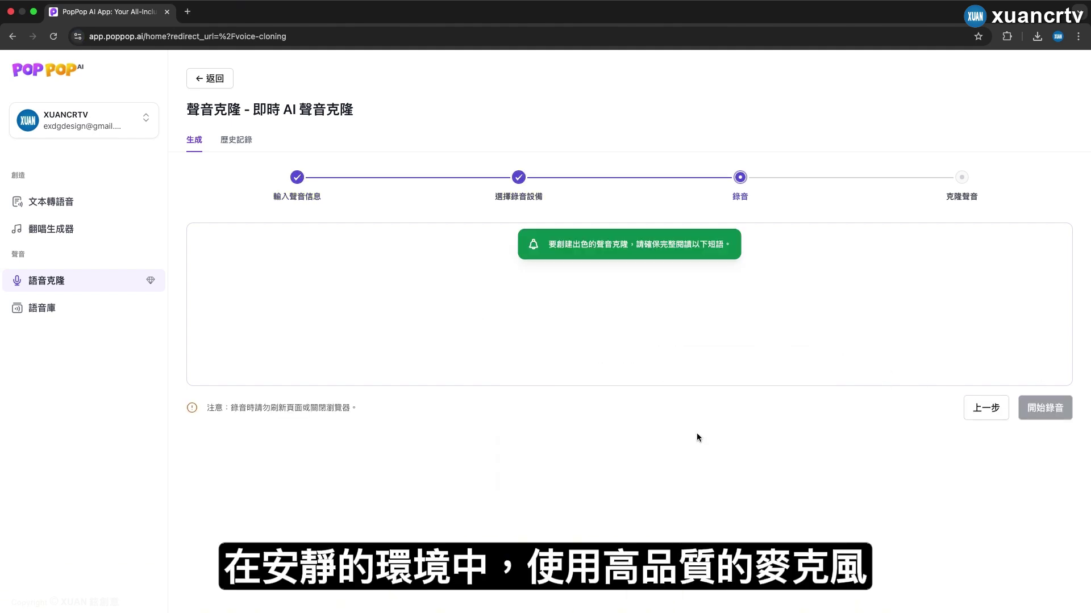
click(1047, 407)
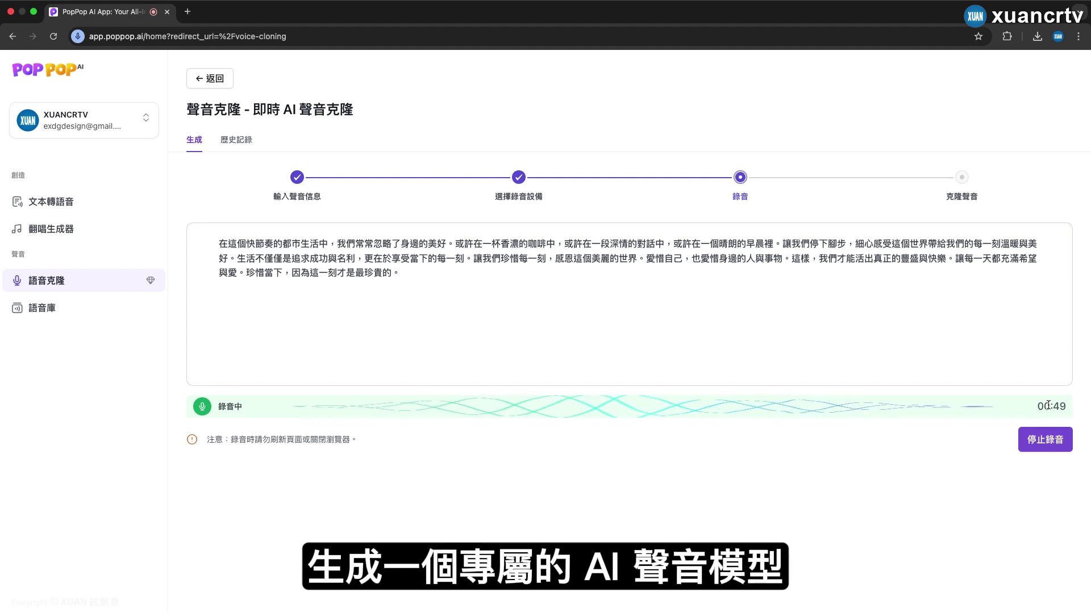
click(1044, 439)
click(457, 346)
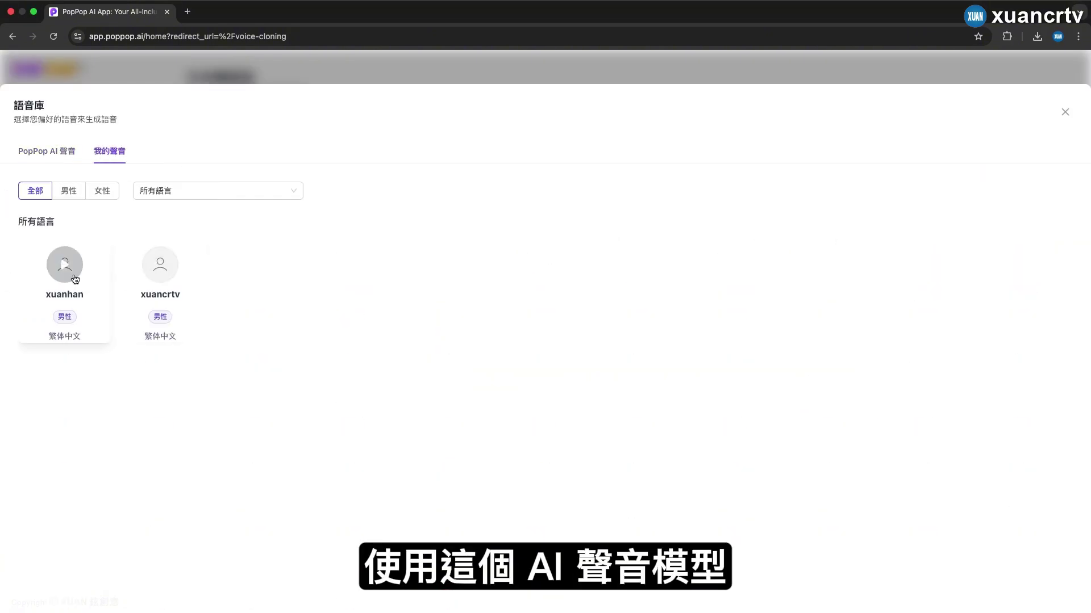
- Choose the xuanhan voice from the user's own voices, generate speech from the entered text and play the audio
click(75, 279)
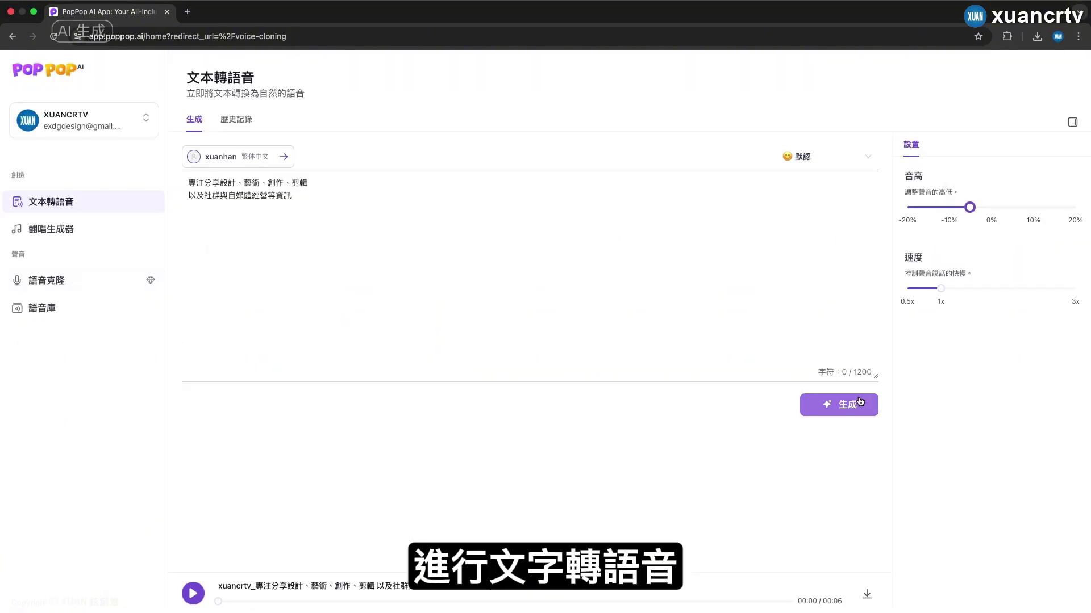
click(860, 408)
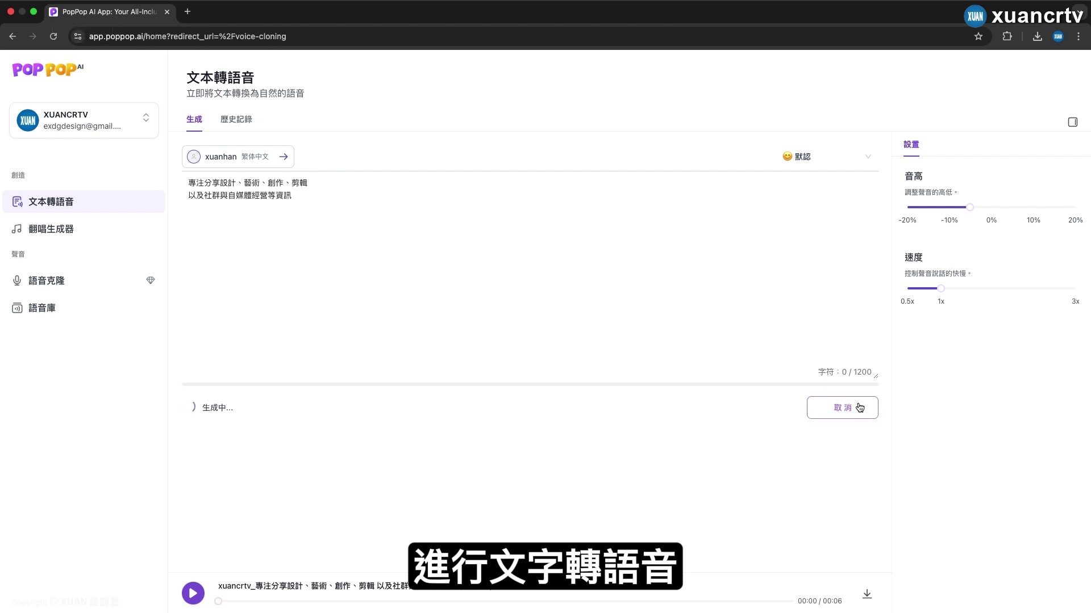
click(194, 594)
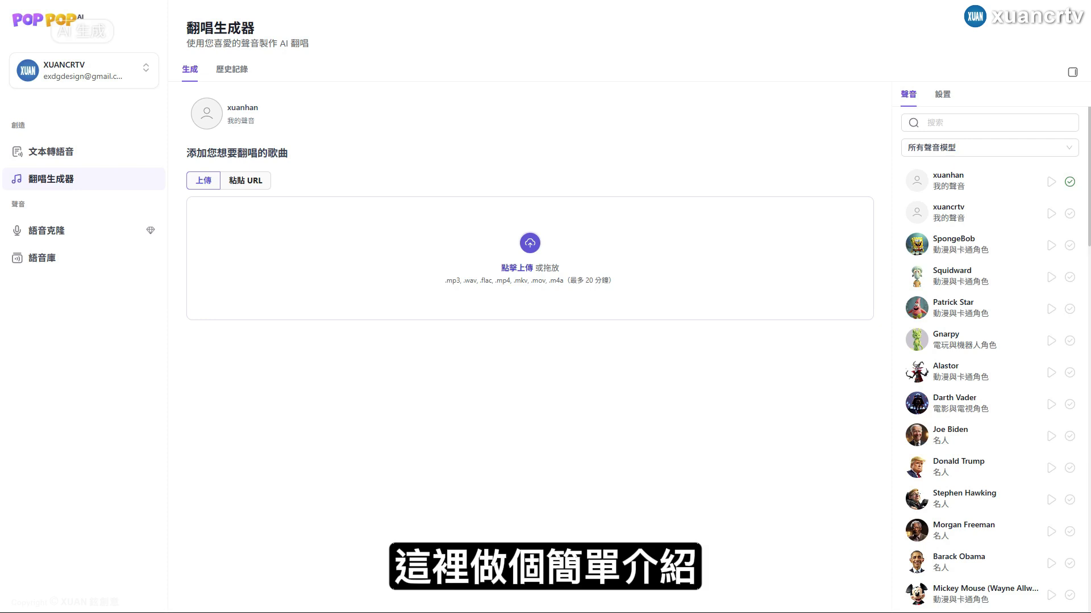
- Play the newest 哈哈歌.mp3 cover from the cover generator's history, skip ahead to several points and pause it
drag(481, 291, 483, 291)
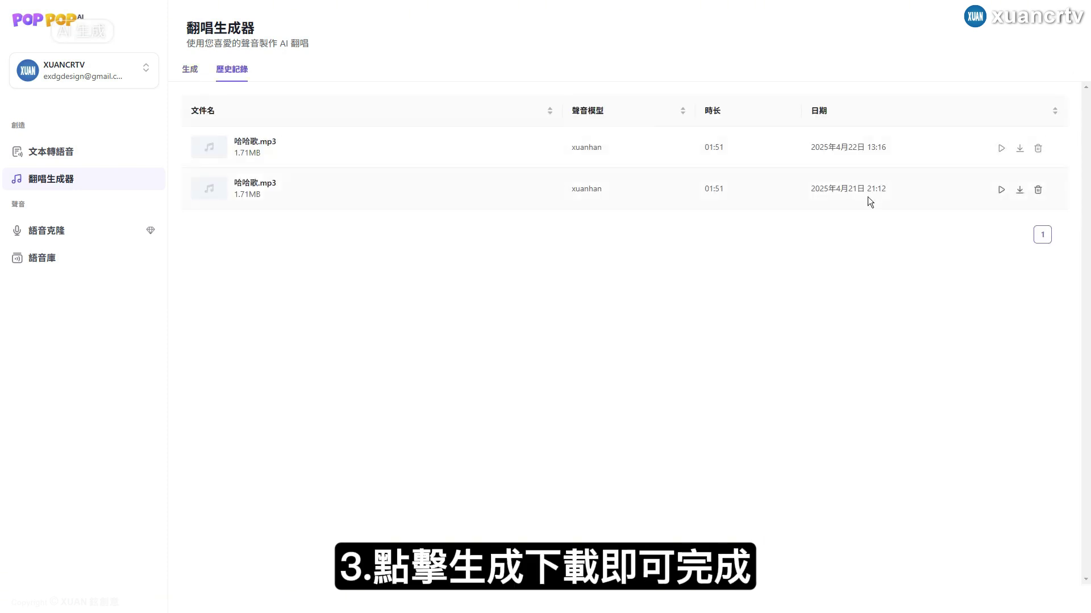
click(1002, 149)
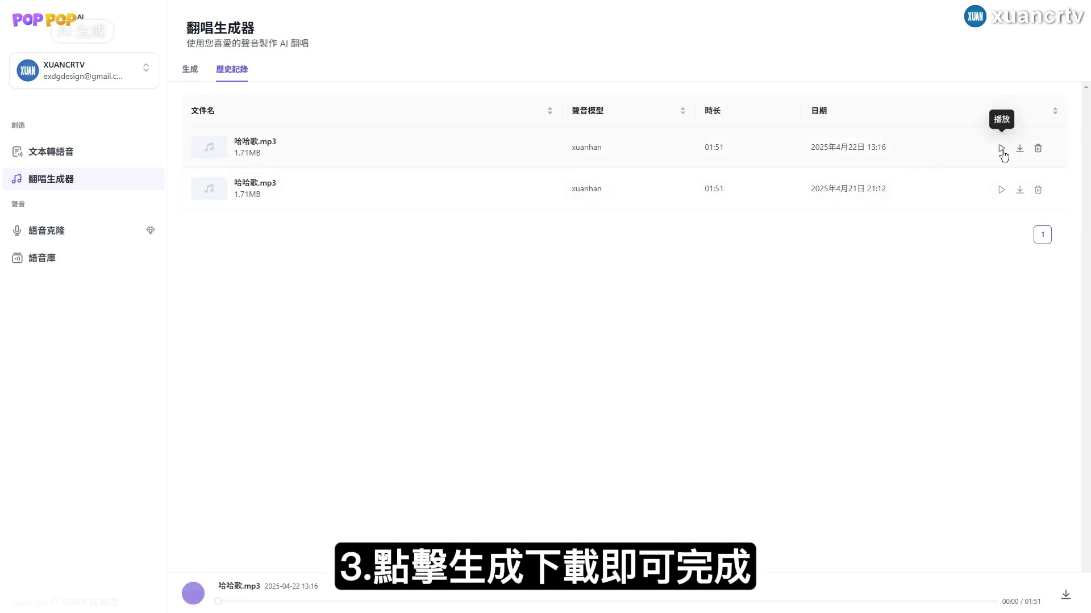
drag(228, 602, 357, 602)
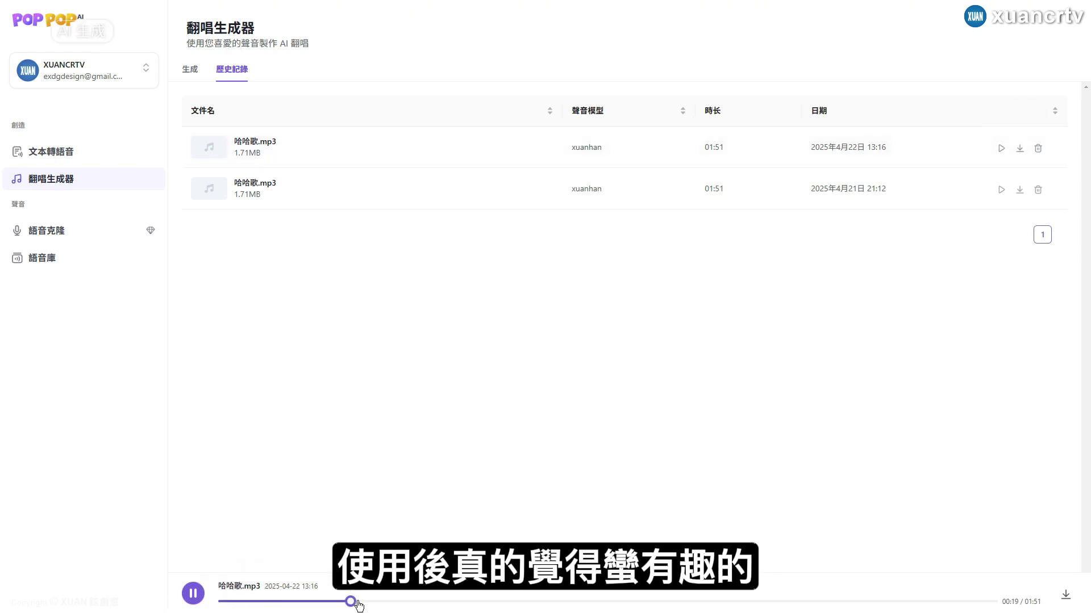
click(482, 601)
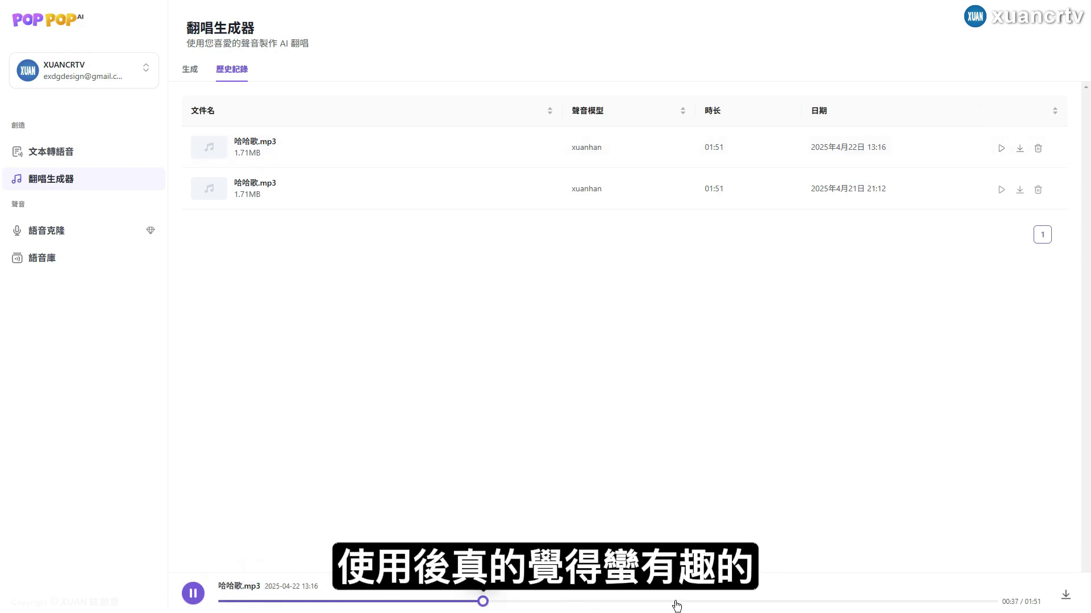
click(607, 602)
click(755, 602)
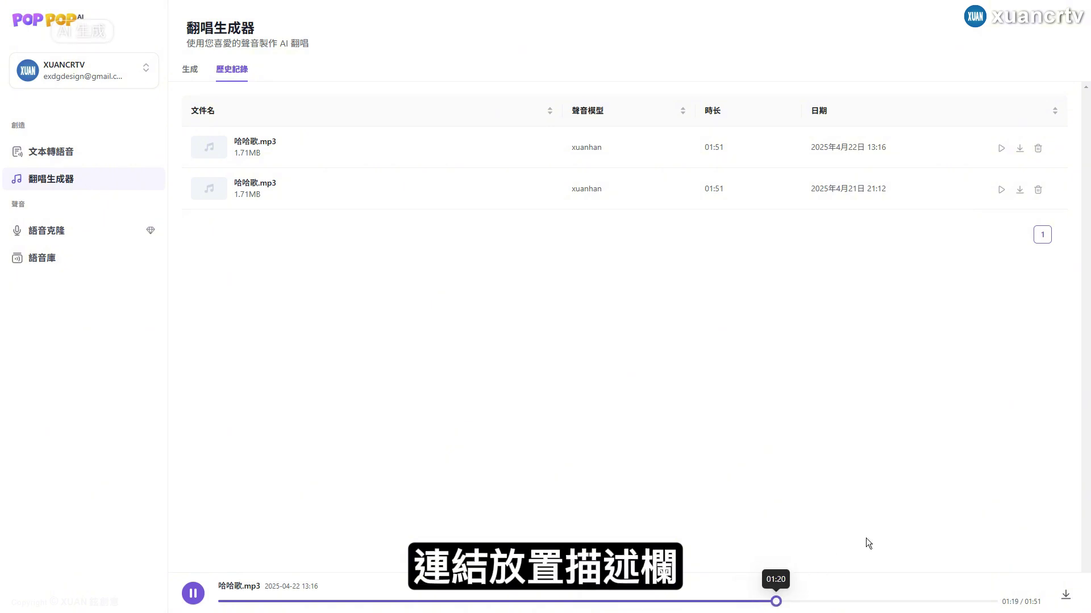
key(space)
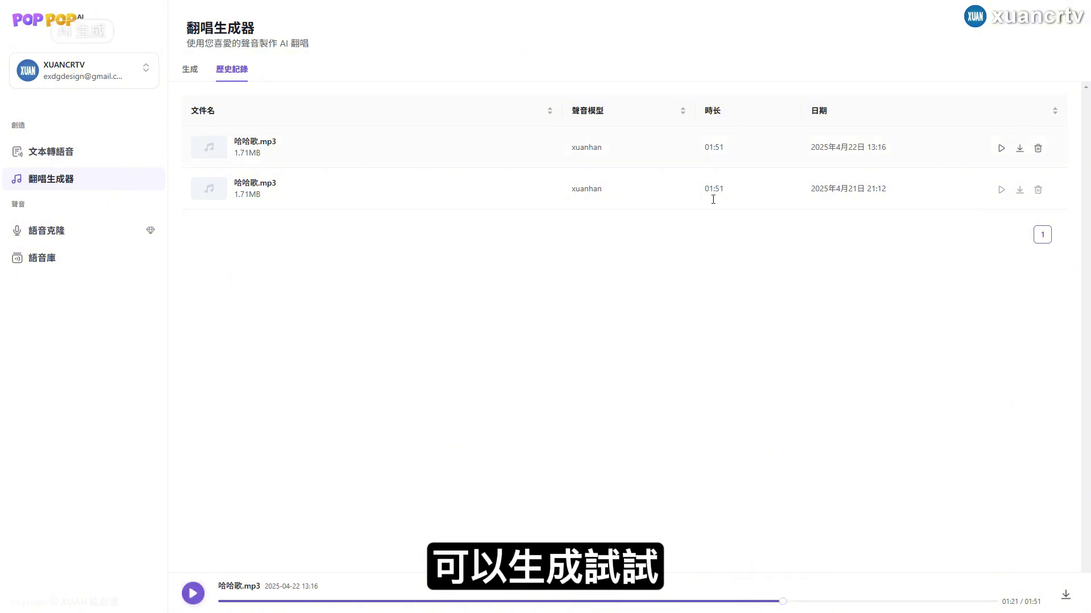
key(F11)
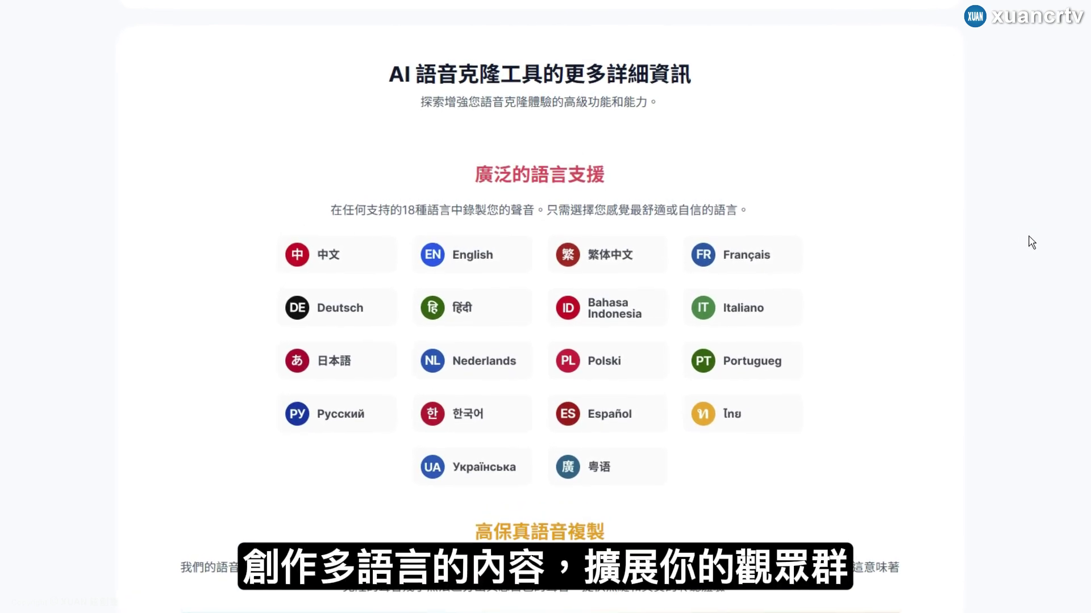
- Examine the voice cloning page's supported recording languages, multilingual TTS languages and application examples
scroll(1031, 243, down, 3)
scroll(1039, 244, down, 5)
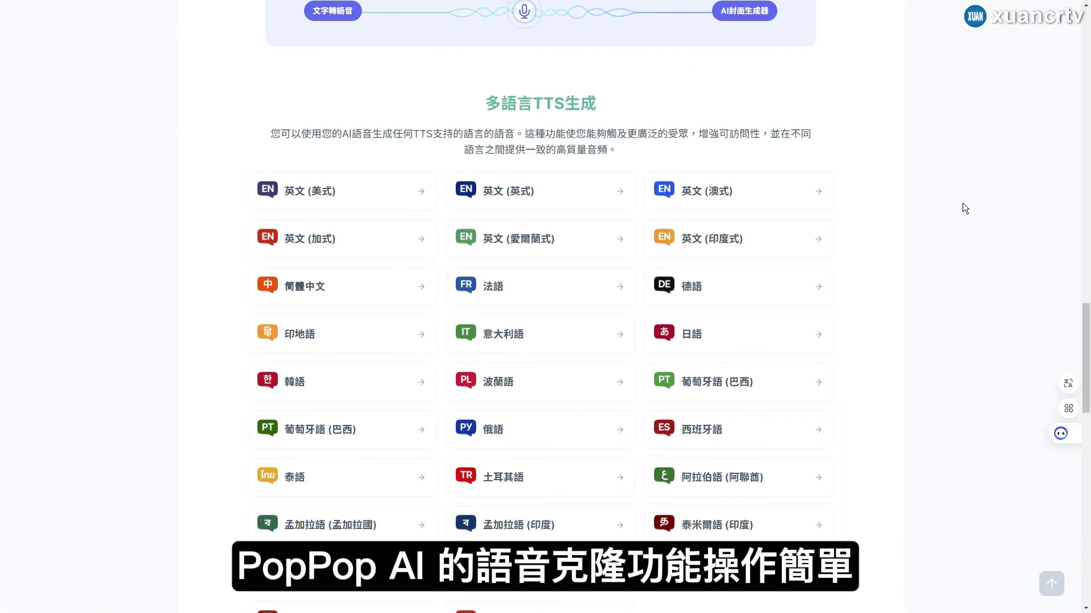
scroll(963, 204, down, 4)
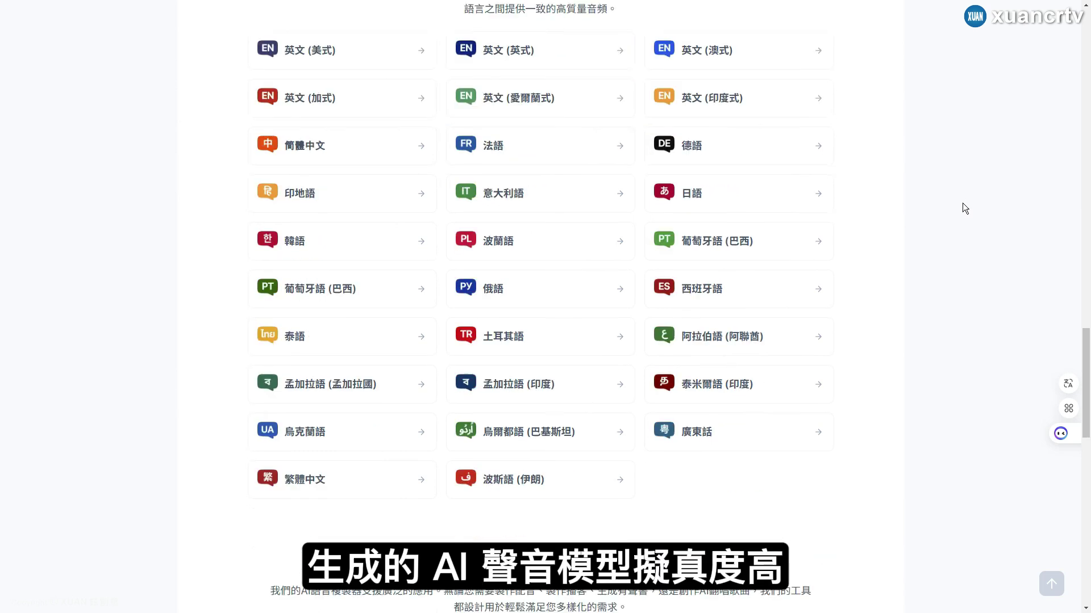
scroll(962, 202, down, 3)
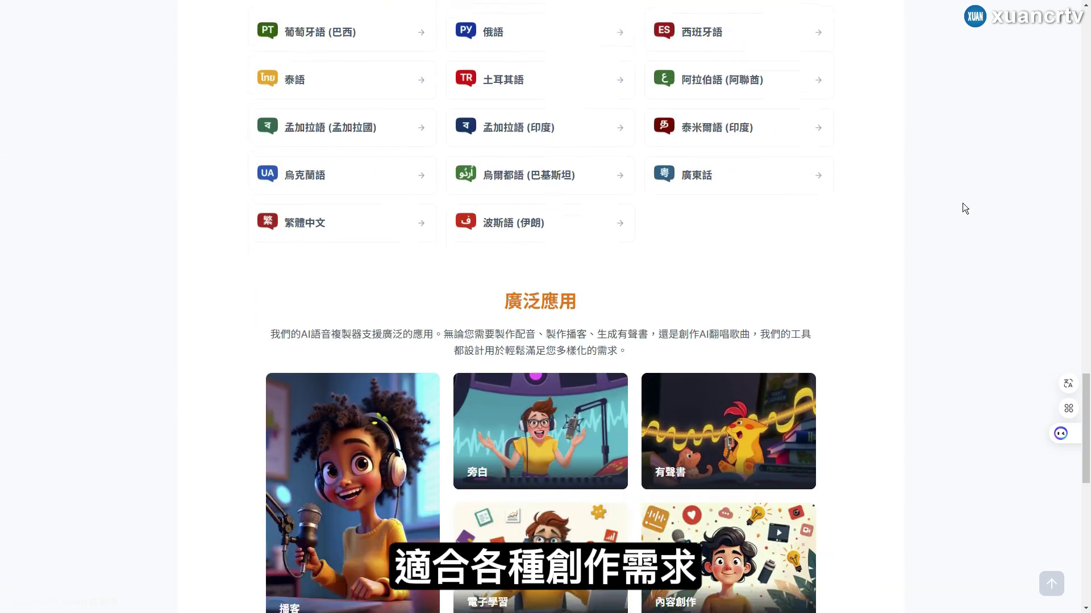
scroll(962, 203, down, 1)
scroll(962, 203, down, 2)
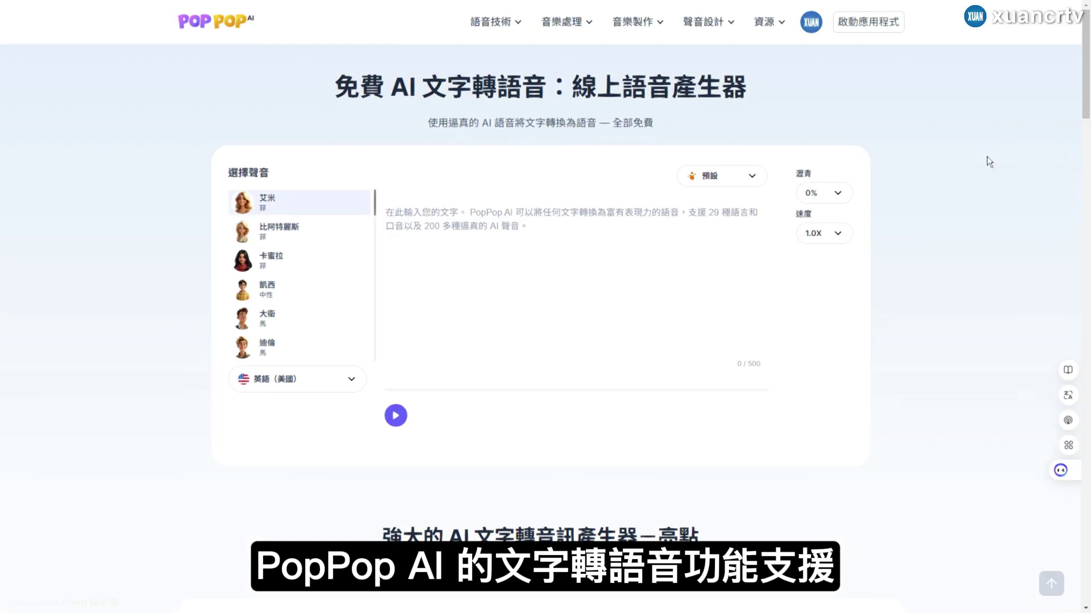
- Examine the text-to-speech page's voice list, supported languages, sample voices, customization options and application examples
scroll(321, 246, down, 5)
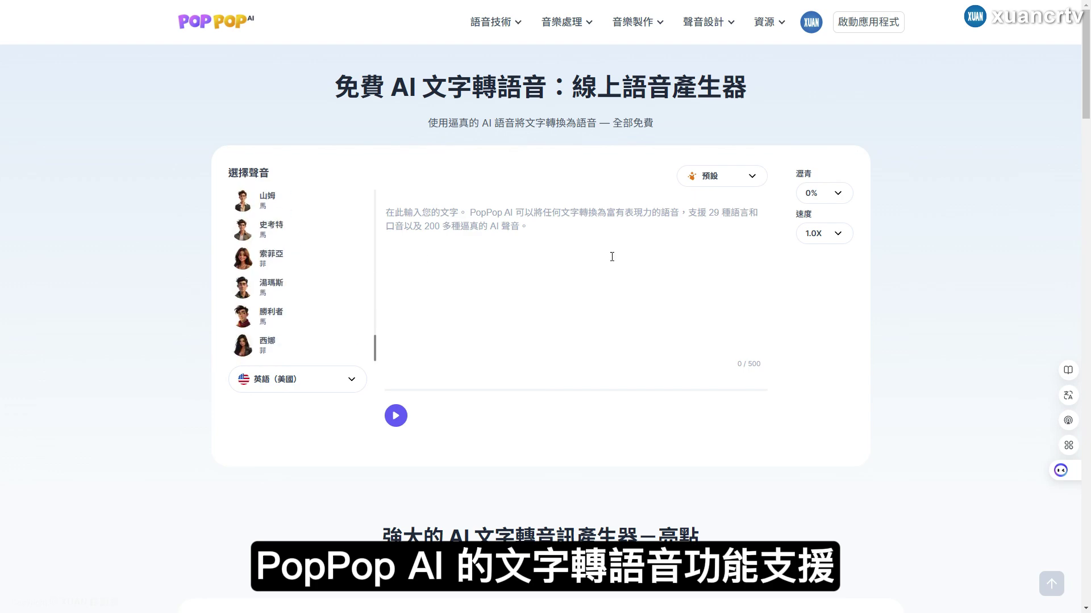
scroll(895, 216, down, 4)
scroll(903, 208, down, 4)
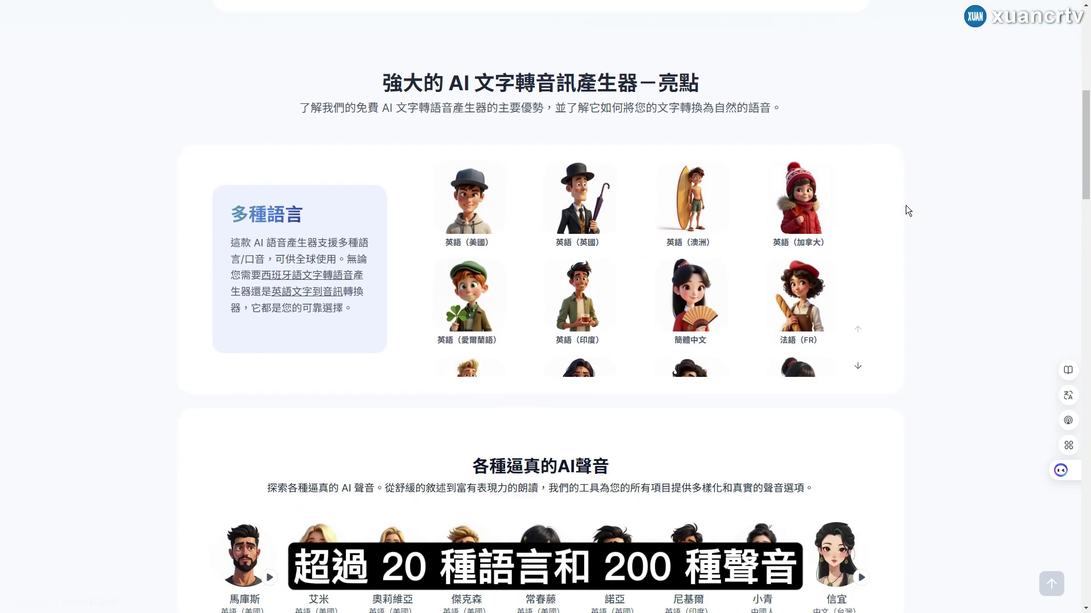
scroll(905, 206, down, 6)
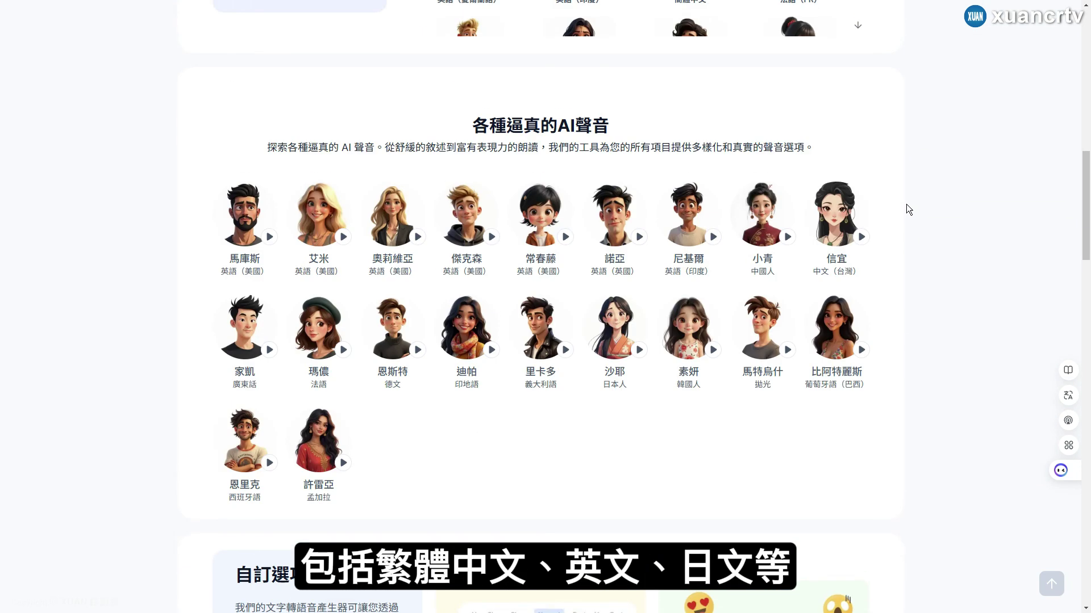
scroll(906, 206, down, 10)
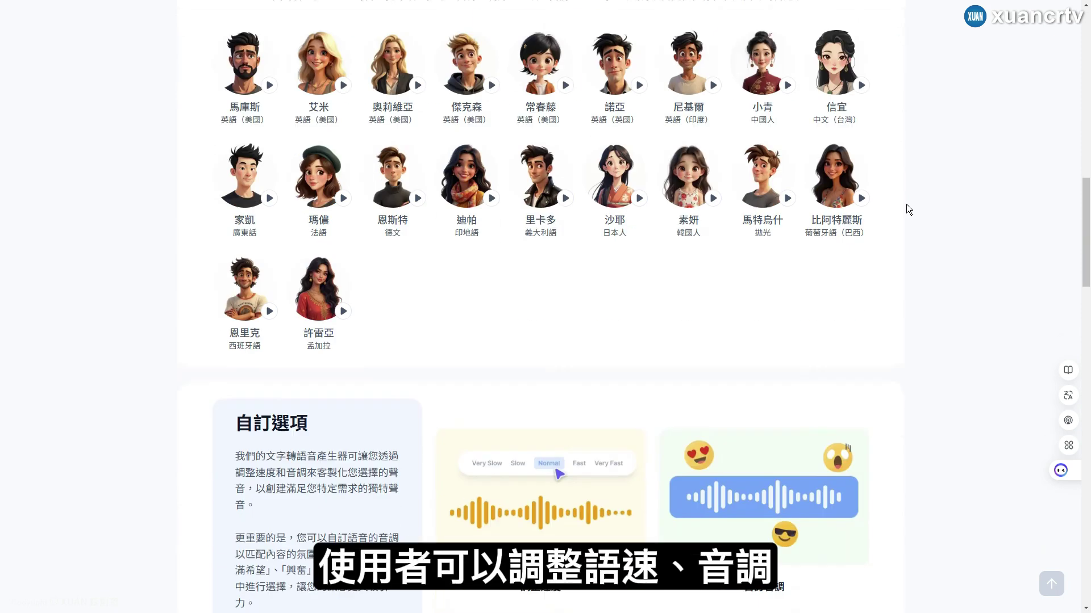
scroll(906, 205, up, 1)
scroll(906, 205, down, 4)
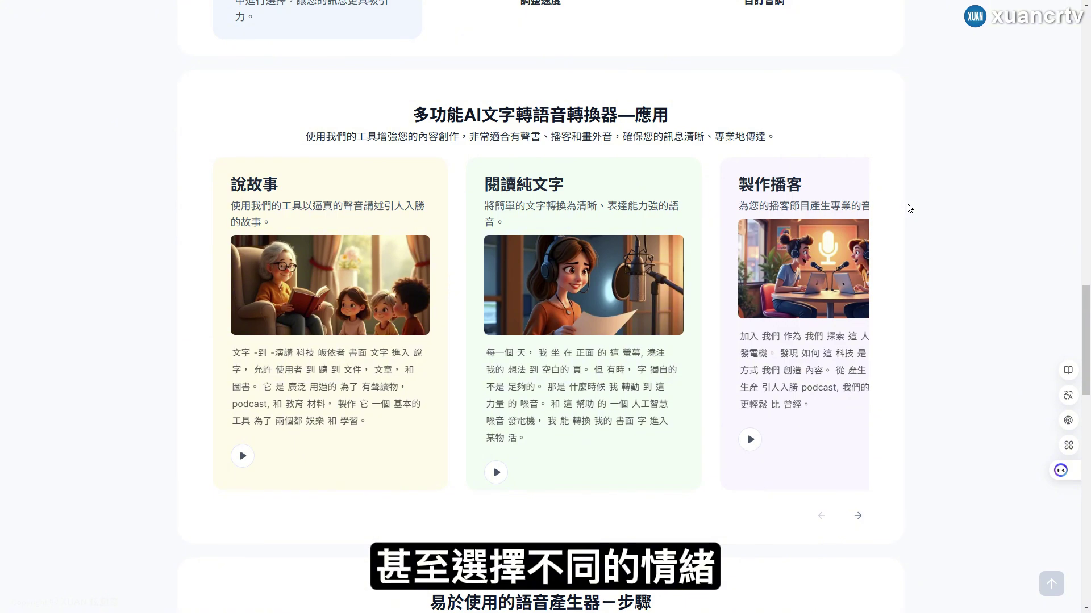
click(859, 517)
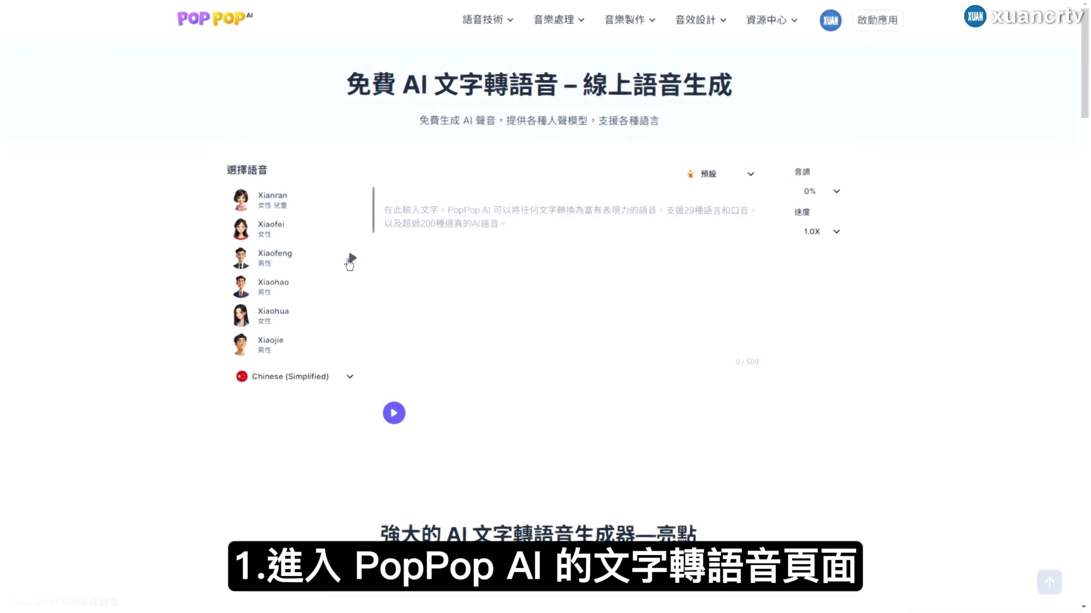
- Set the text-to-speech language to Chinese (Traditional), select the voice Zihao and preview it
scroll(348, 284, down, 3)
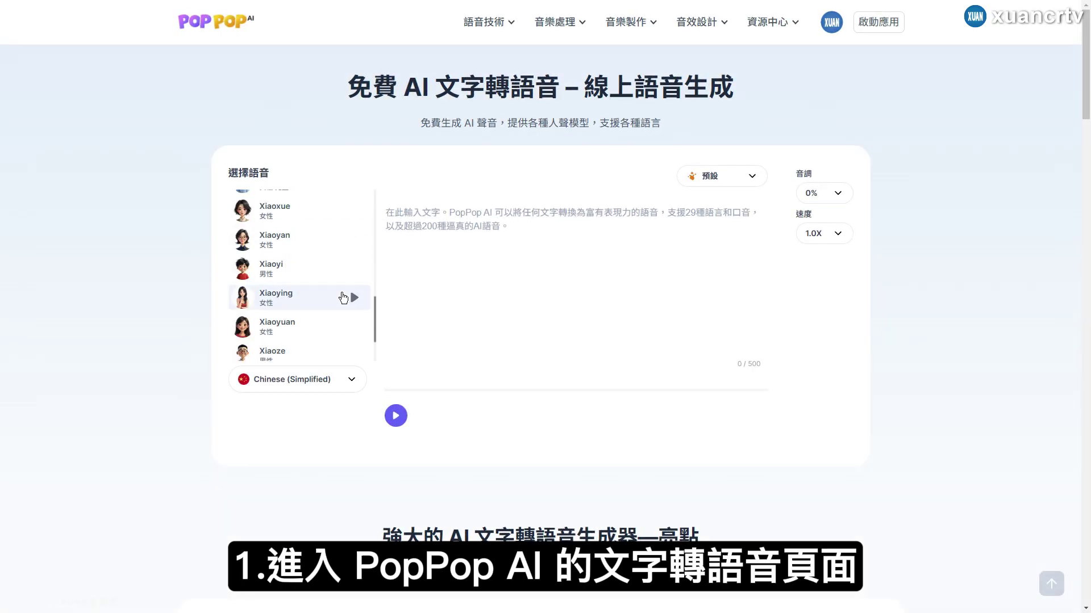
click(332, 377)
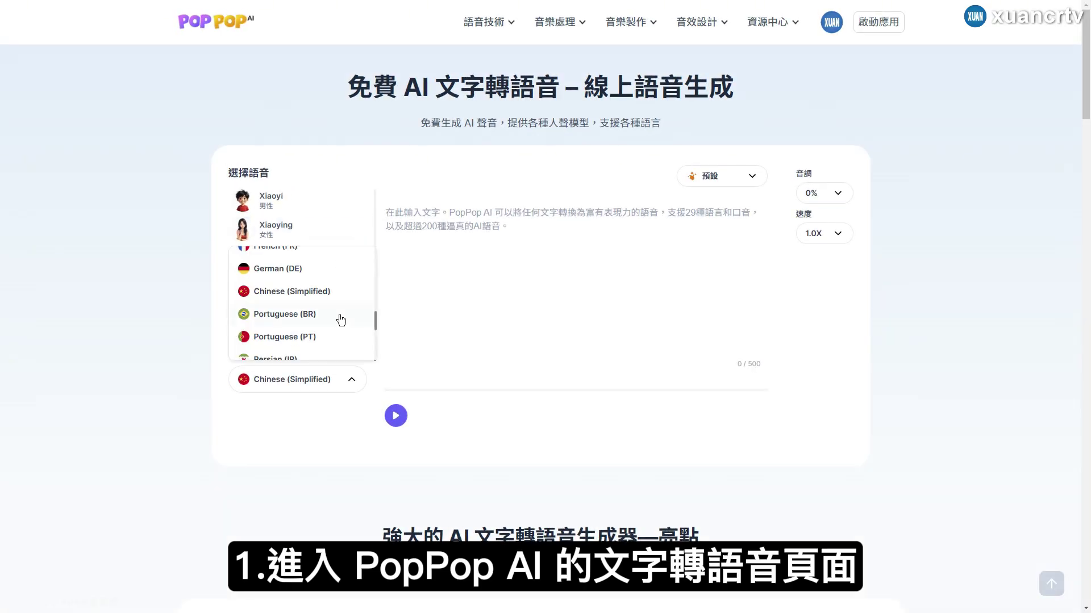
scroll(336, 316, down, 3)
click(322, 326)
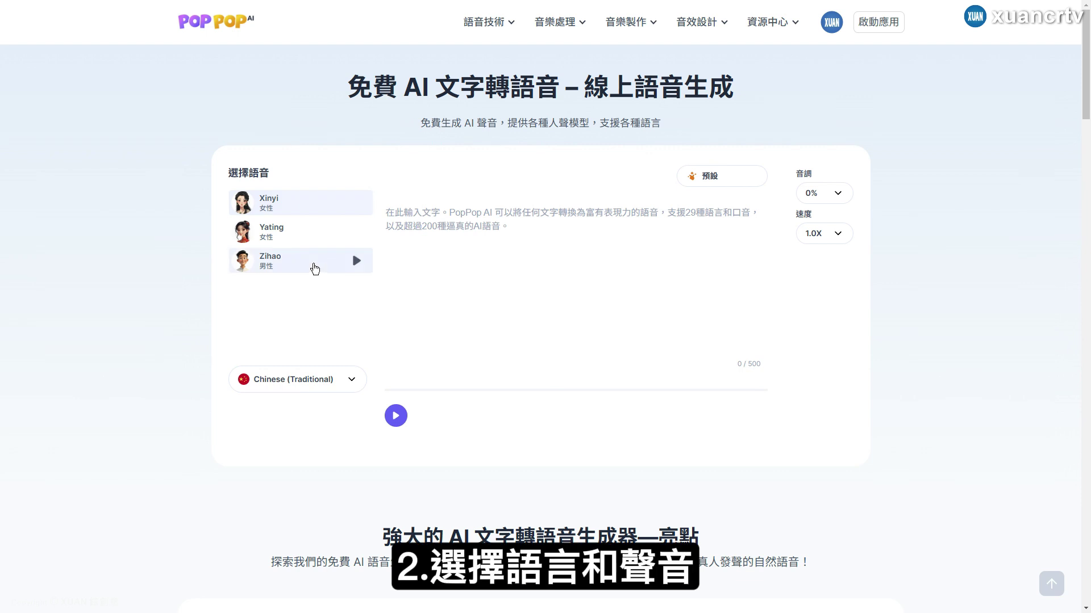
click(356, 261)
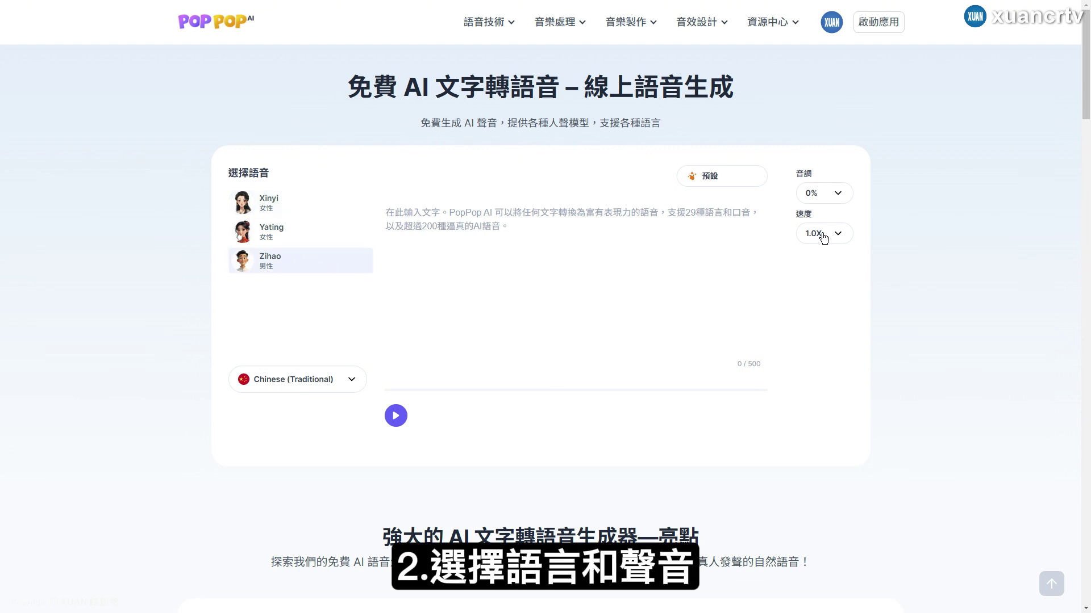
- Set the speech speed to 1.25X and enter the five-line 鉉創意 introduction, from 專注分享 A-I 生成、設計、藝術、創作、剪輯 through 一同不斷成長，實現時間自由！
click(832, 234)
scroll(827, 276, down, 4)
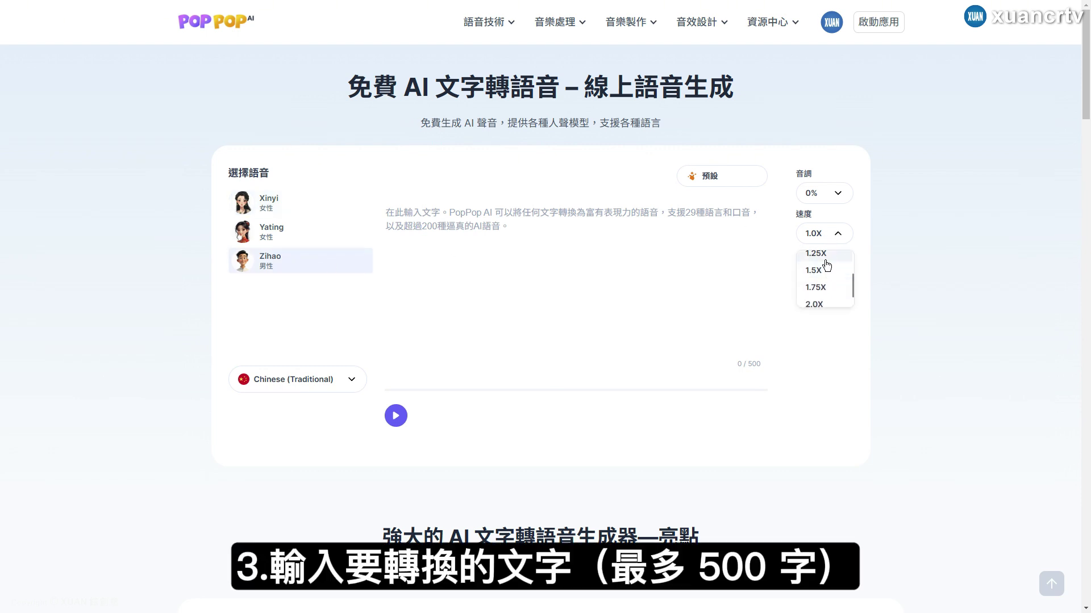
click(818, 254)
click(536, 302)
text(鉉創意 專注分享 A-I 生成、設計、藝術、創作、剪輯 以及社群與自媒體經營等資訊 分享如何將設計與科技完美結合，實現更卓越的成果 追蹤我們，一同不斷成長，實現時間自由！)
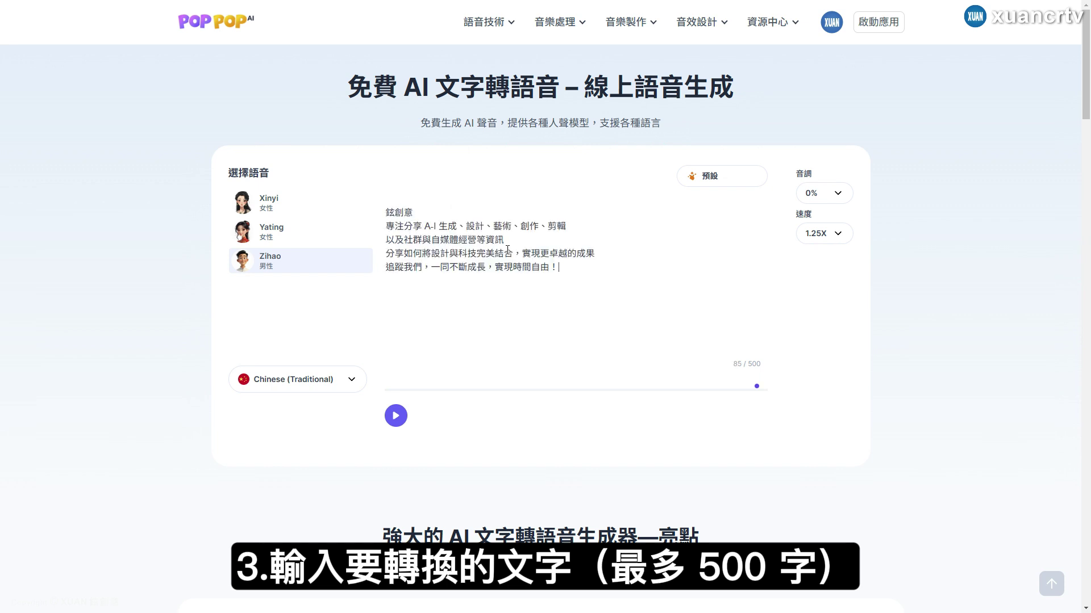
- Generate the speech from the entered text, play it and download the audio
click(401, 419)
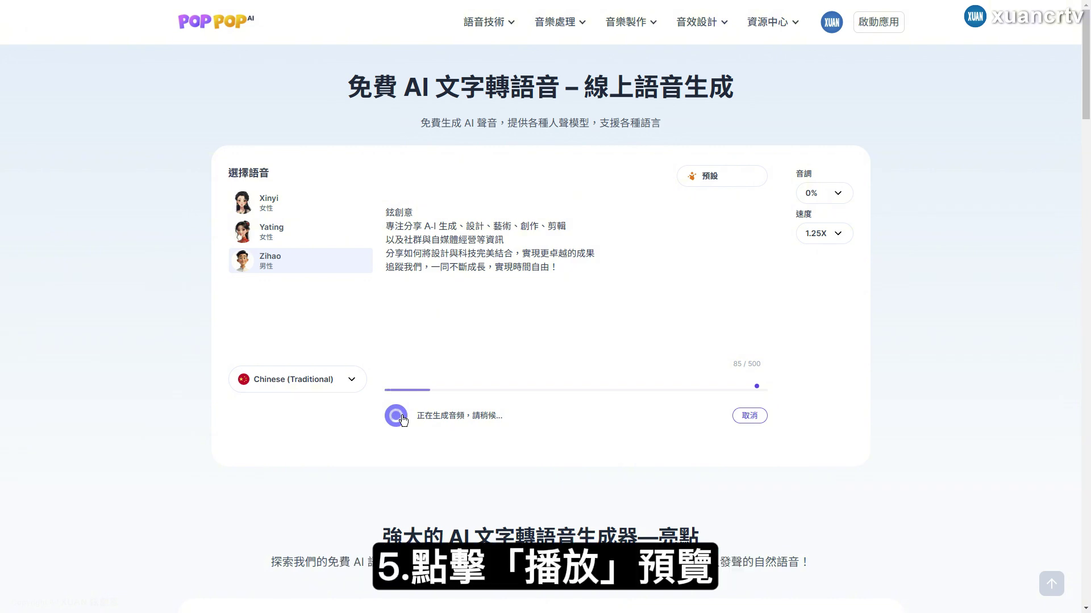
click(398, 417)
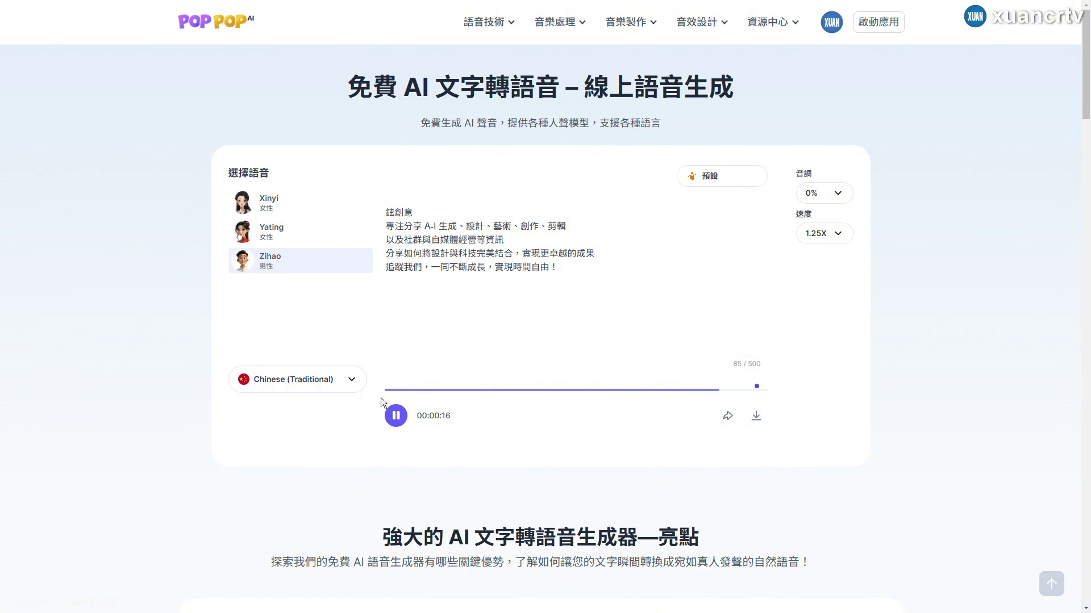
click(758, 418)
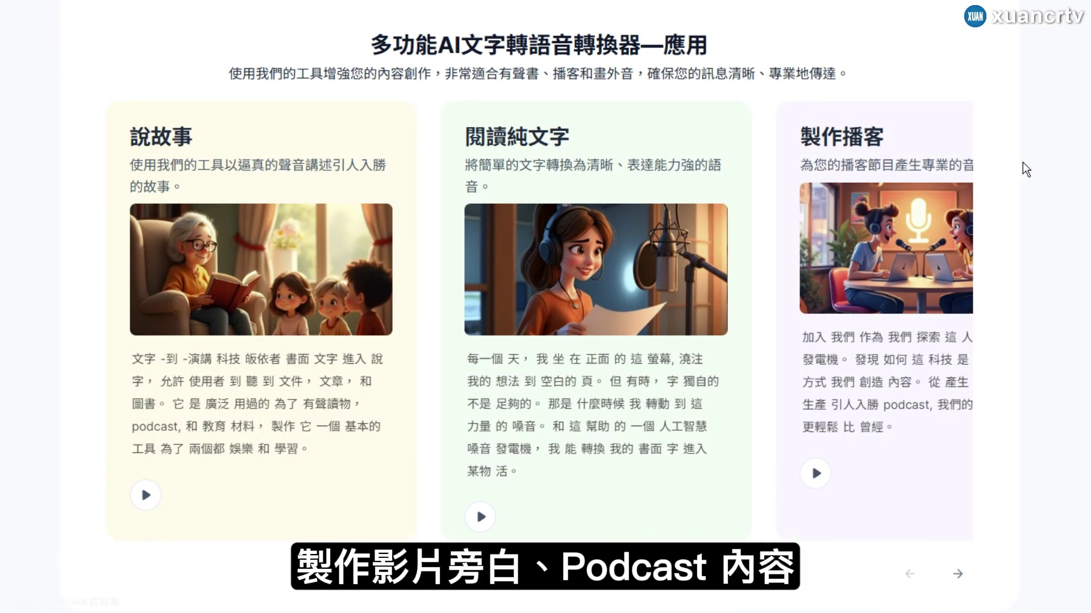
- Examine the text-to-speech application examples for storytelling, reading plain text, podcasts and video dubbing
click(964, 579)
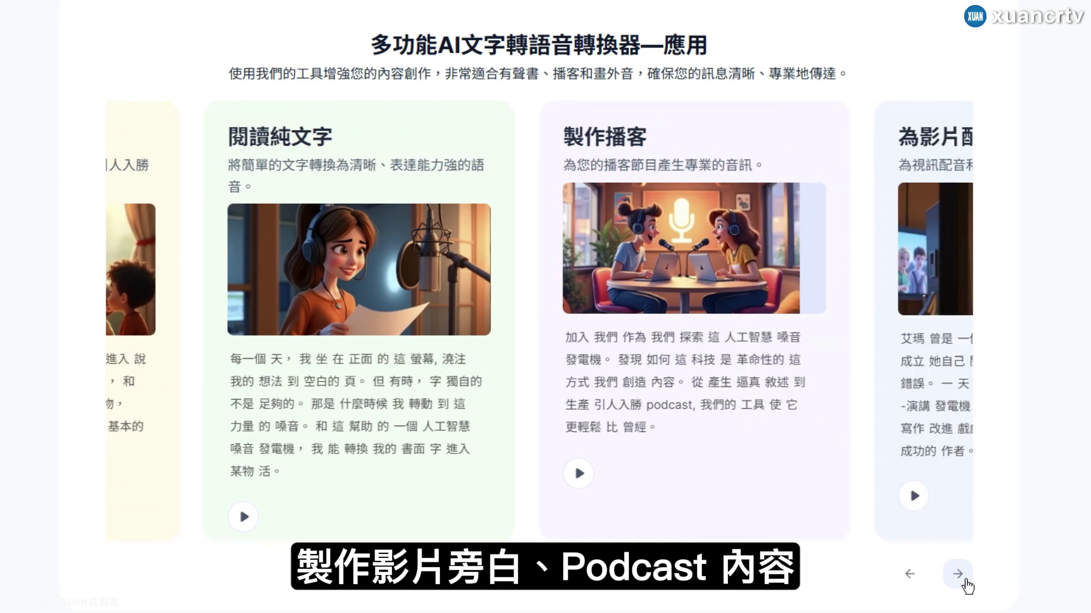
click(965, 584)
click(966, 582)
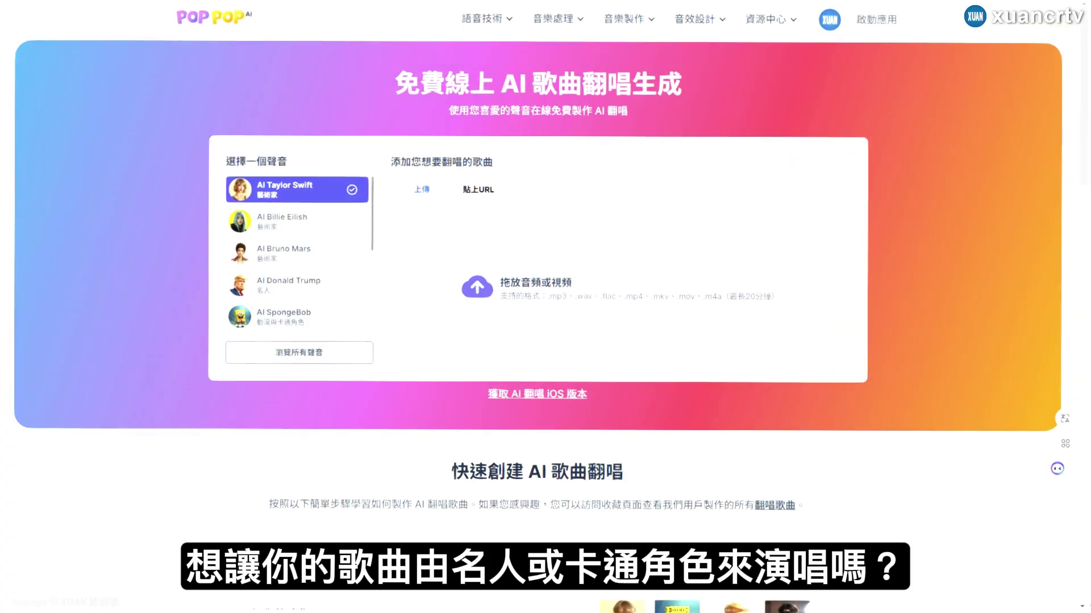
- Examine the song cover generator's creation steps and its voice galleries for artists, animation and cartoon characters, and celebrities
scroll(928, 466, down, 7)
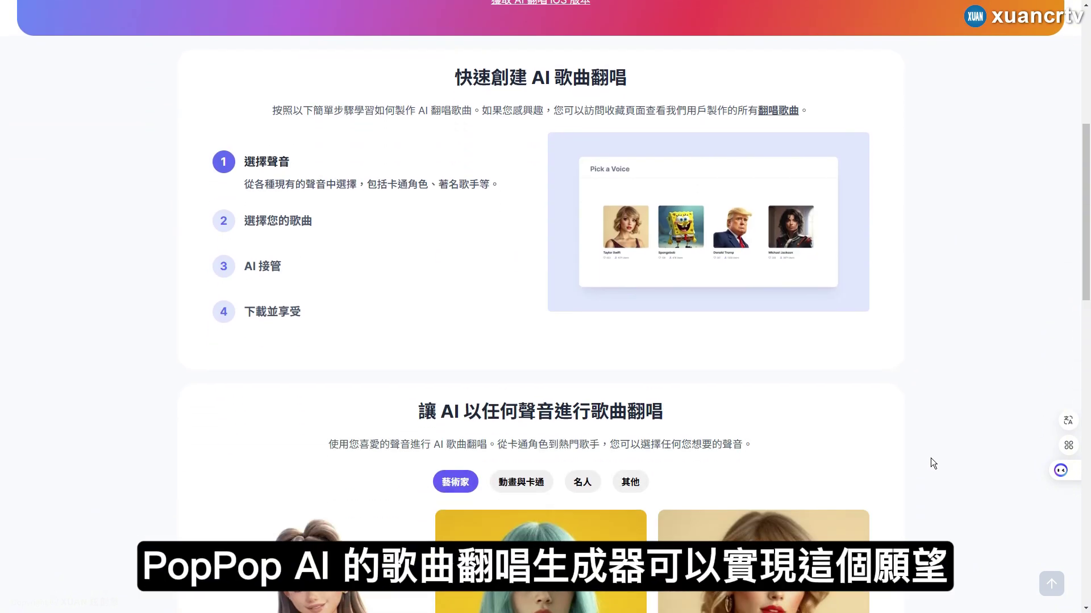
scroll(930, 457, down, 5)
scroll(932, 455, down, 2)
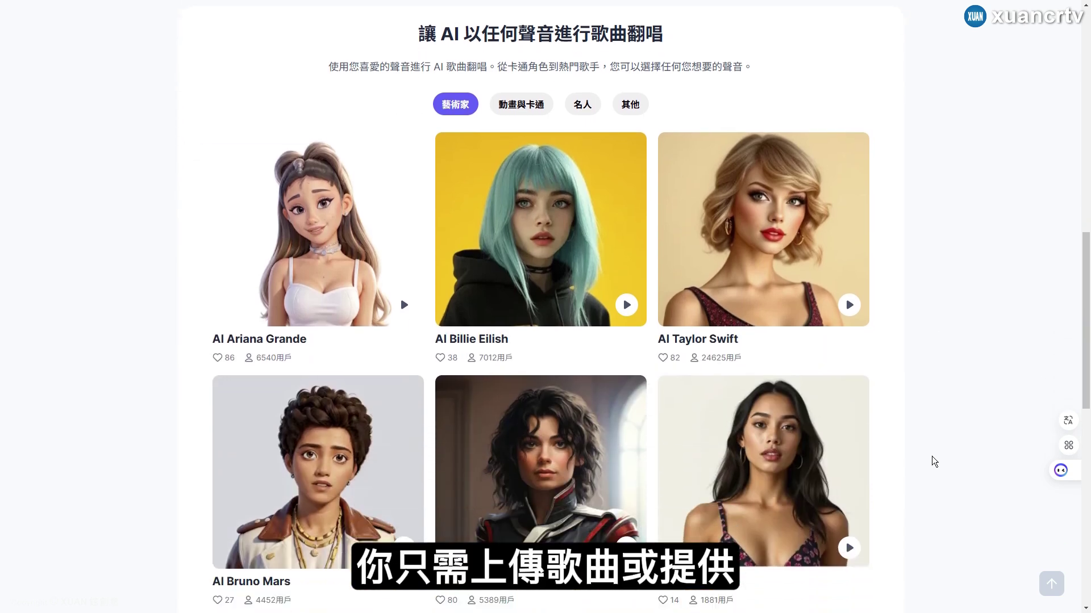
scroll(1089, 375, up, 1)
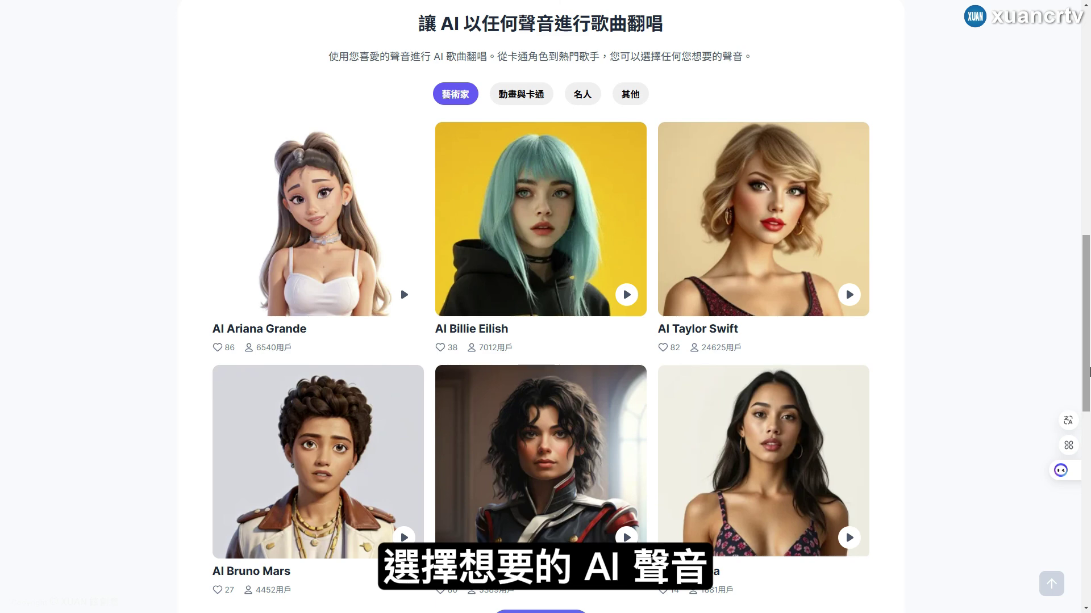
click(532, 102)
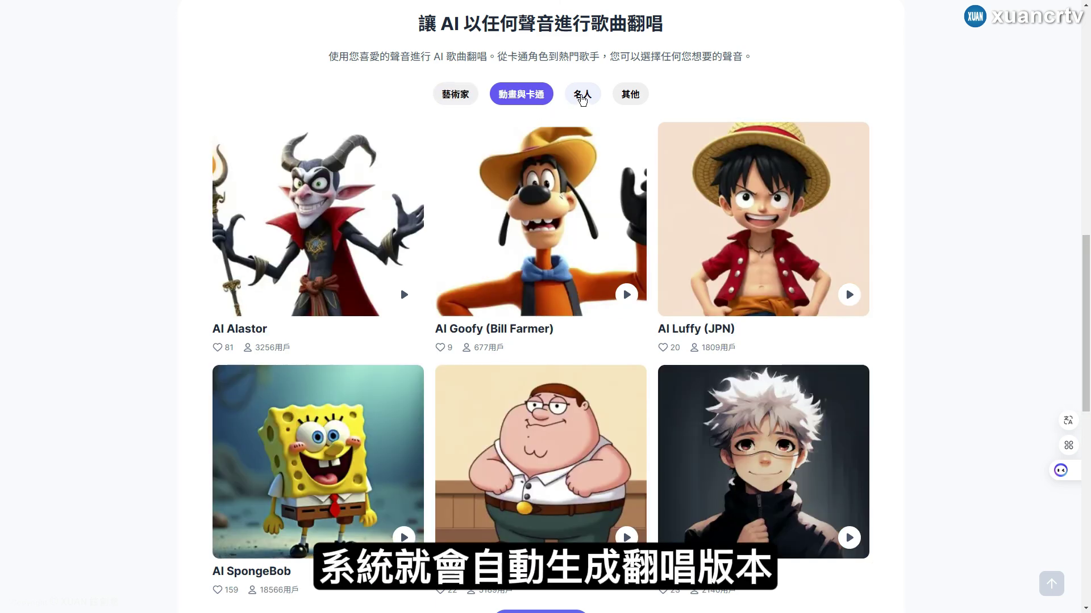
click(582, 98)
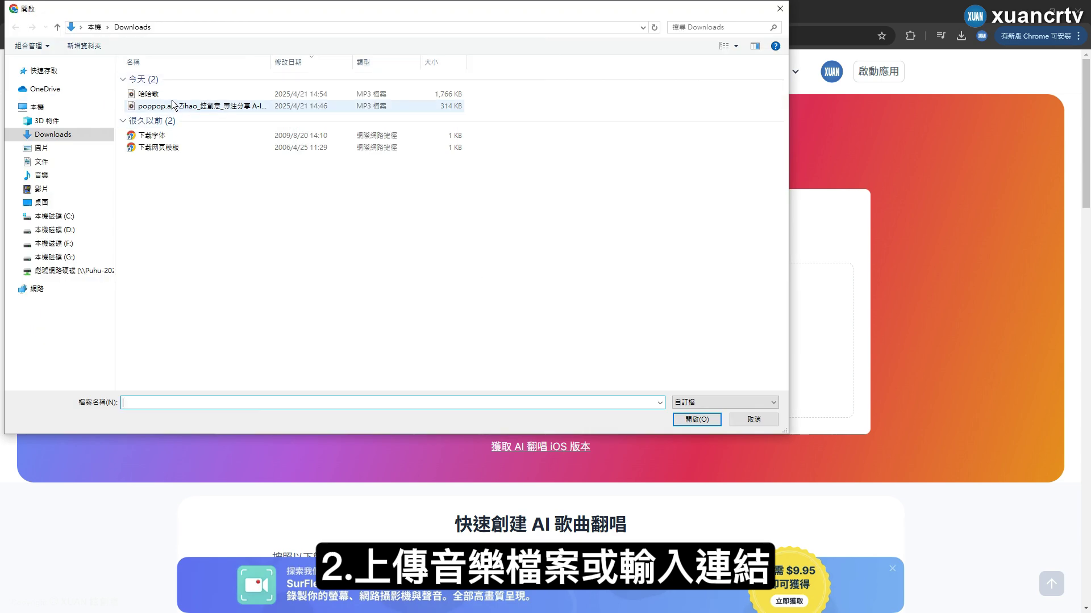
- Upload the MP3 file 哈哈歌 from Downloads as the song to cover with the AI SpongeBob voice
double_click(173, 94)
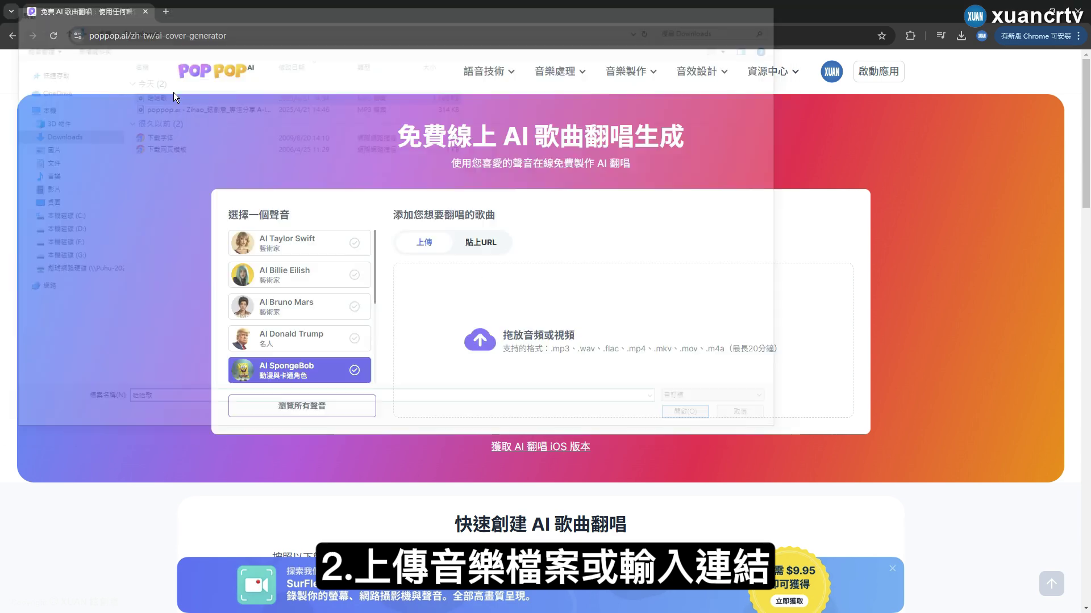